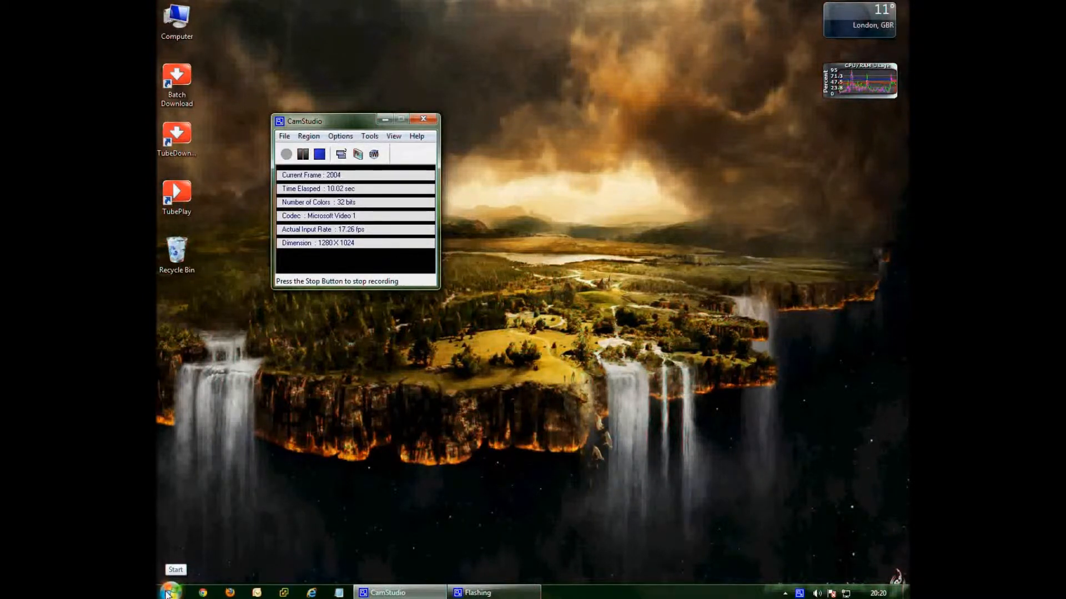
# Open the Control Panel from the Start menu to show all Control Panel items.
pyautogui.click(167, 594)
pyautogui.click(352, 329)
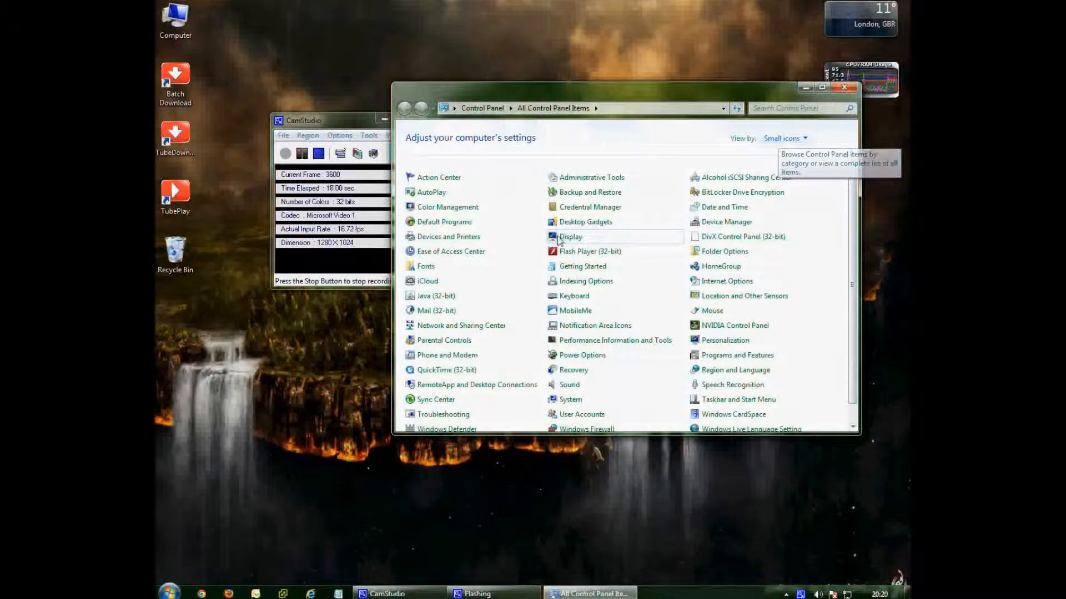
# In Backup and Restore, turn off the backup schedule, then start and cancel a system repair disc.
pyautogui.click(573, 192)
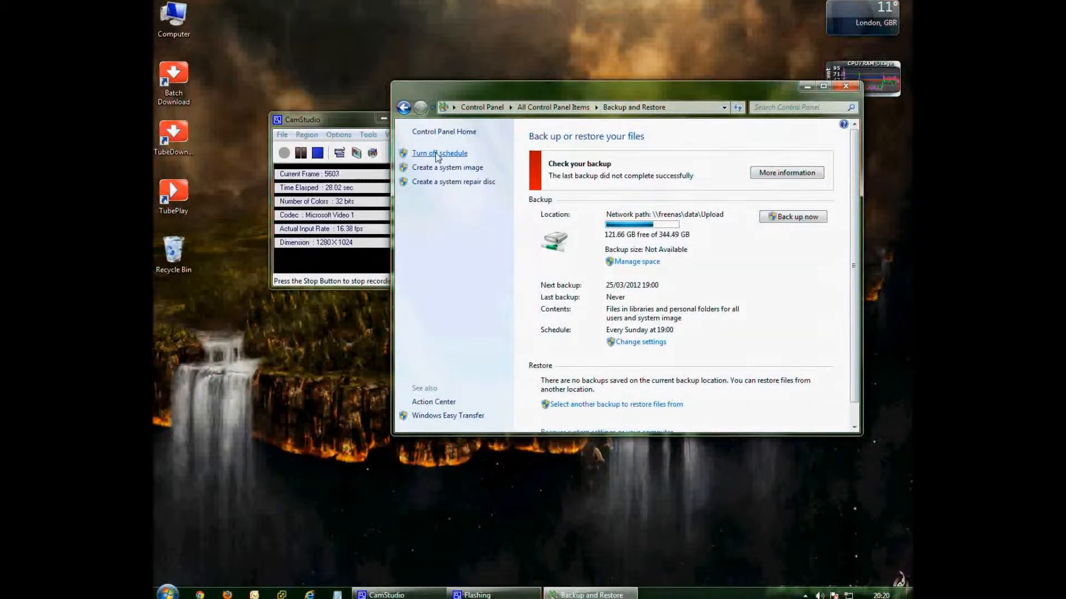
pyautogui.click(456, 156)
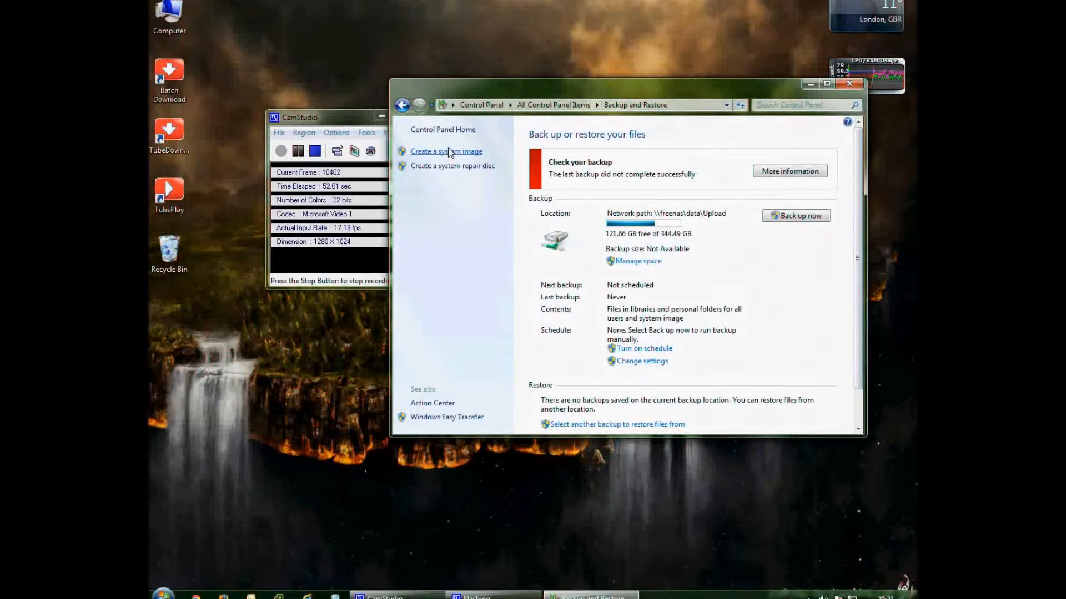
pyautogui.click(426, 166)
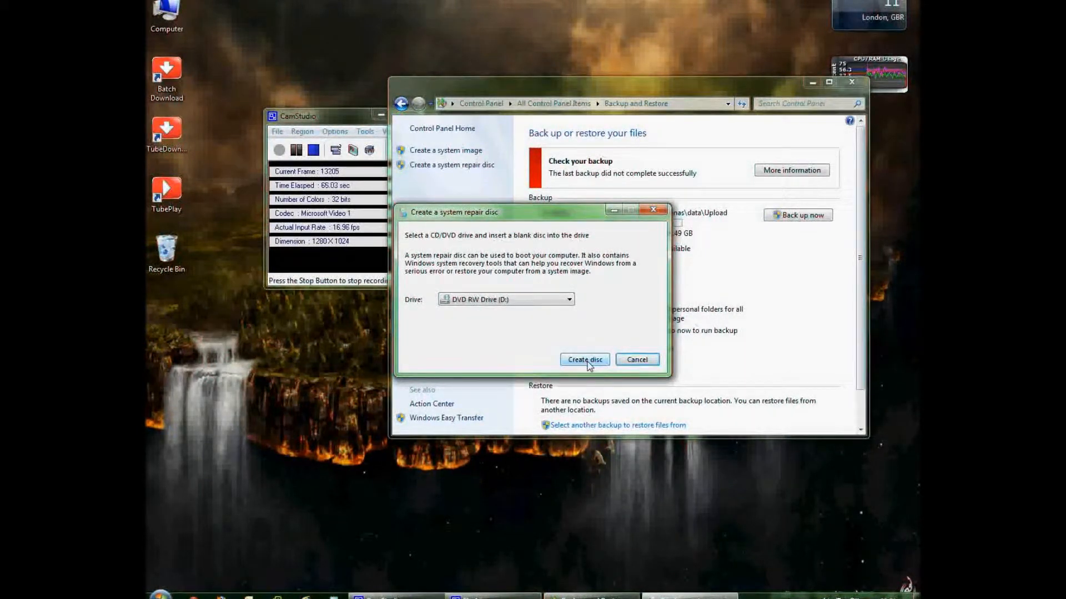
pyautogui.click(633, 364)
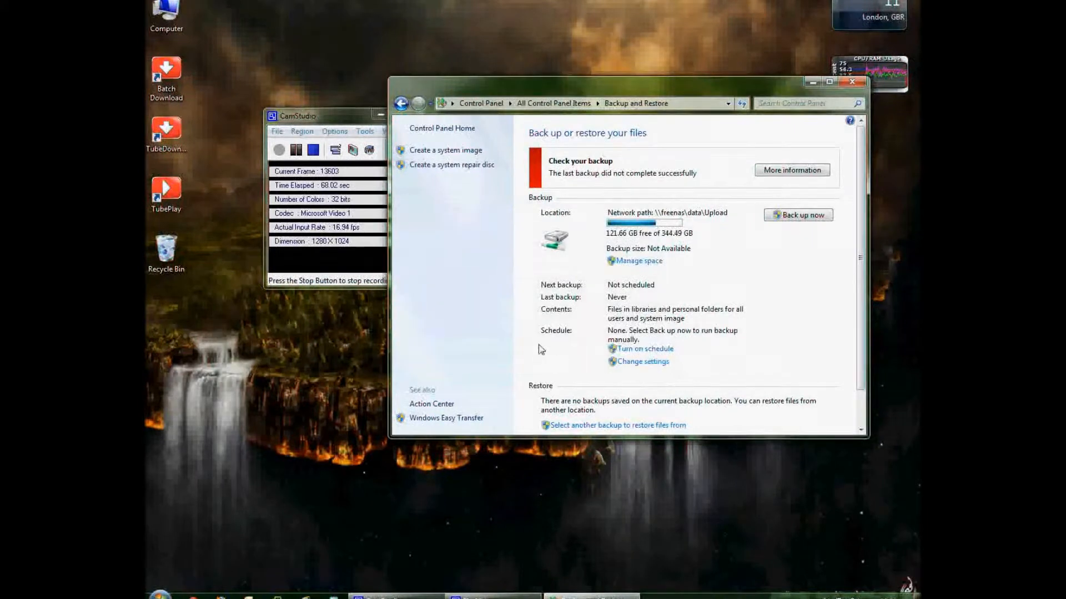
pyautogui.click(424, 151)
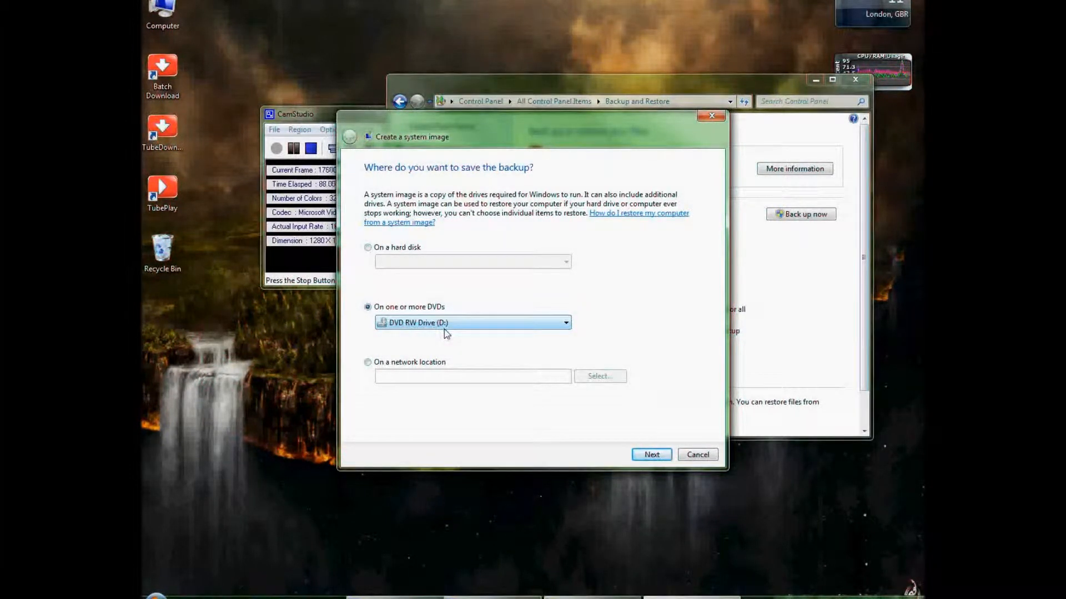
# Choose to save the system image on a network location and open its location details.
pyautogui.click(394, 362)
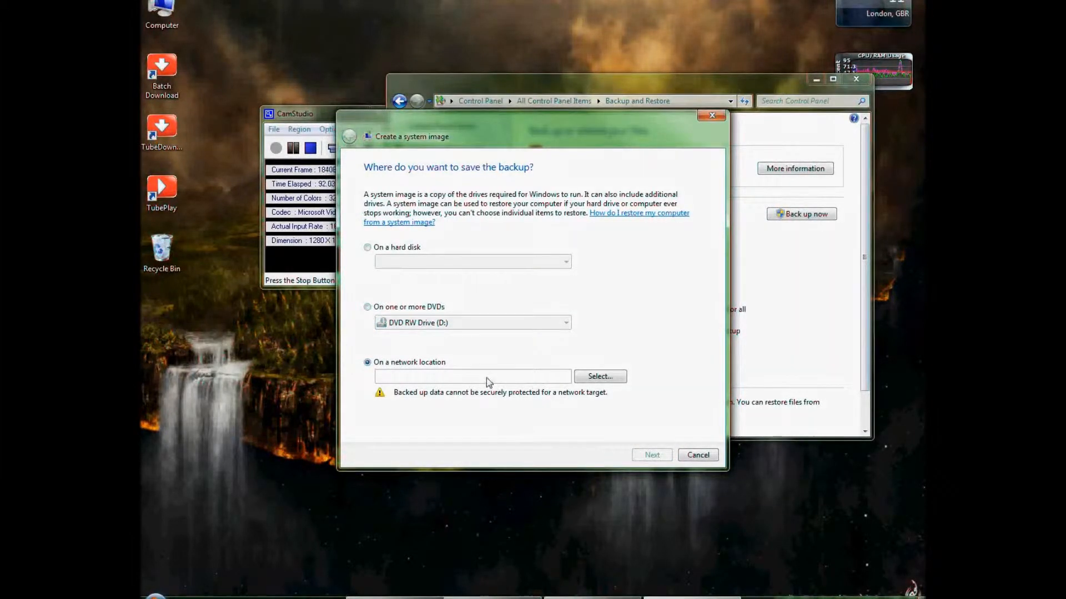
pyautogui.click(585, 378)
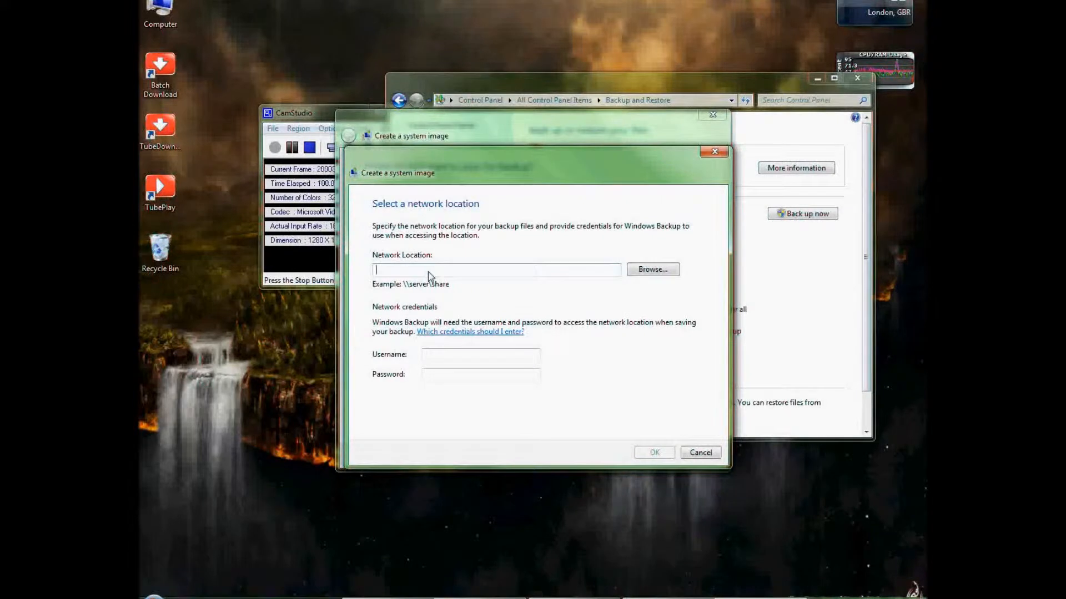
# Enter \\freenas\data\upload as the network path along with the share's username and password.
pyautogui.write('\\fre')
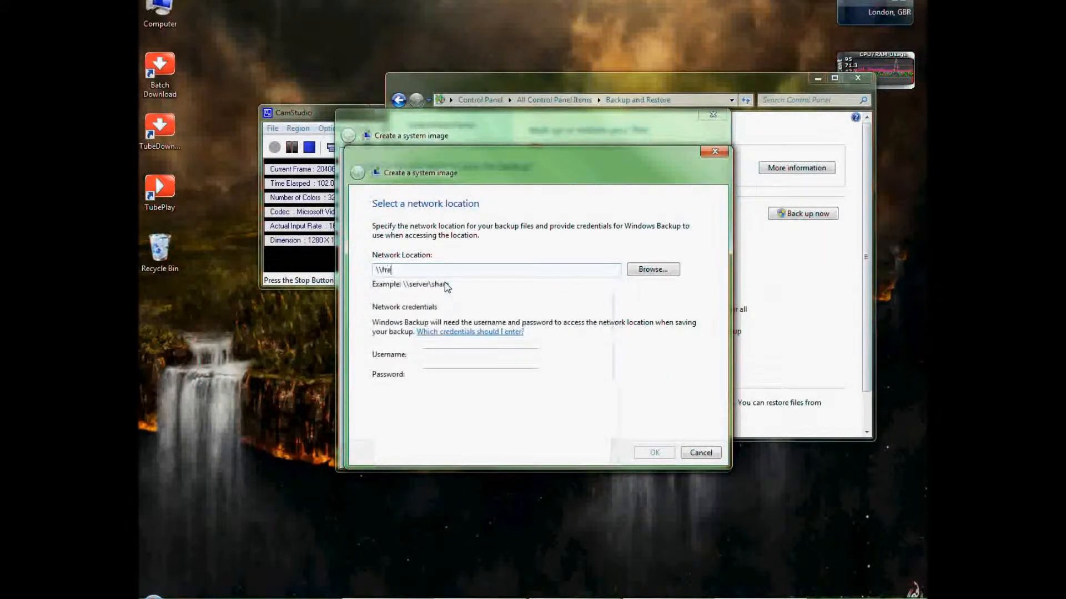
pyautogui.write('enas\\data\\upload')
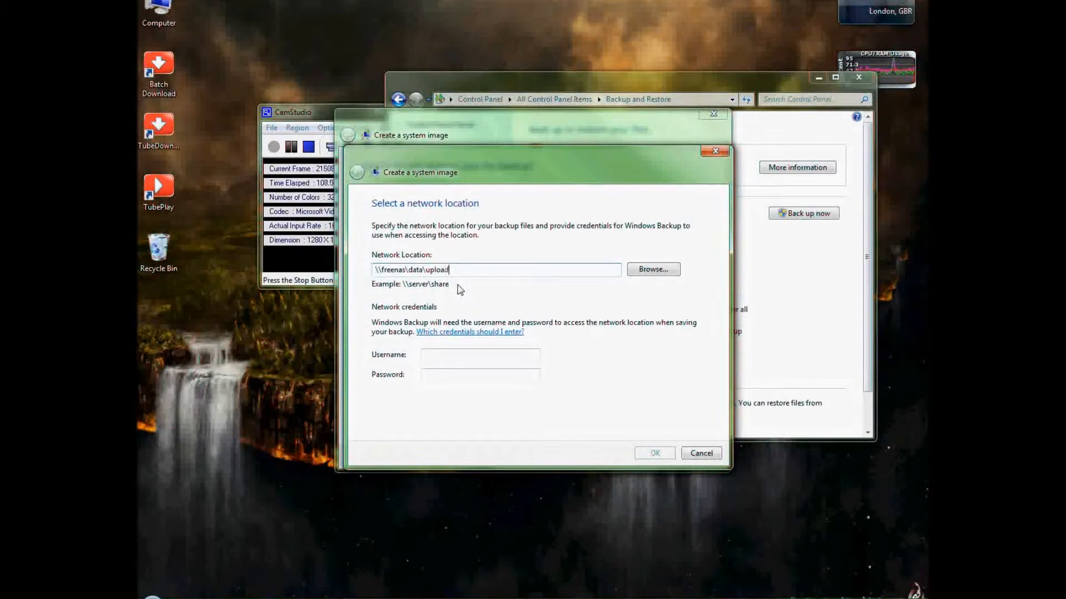
pyautogui.click(446, 362)
pyautogui.write('roo********')
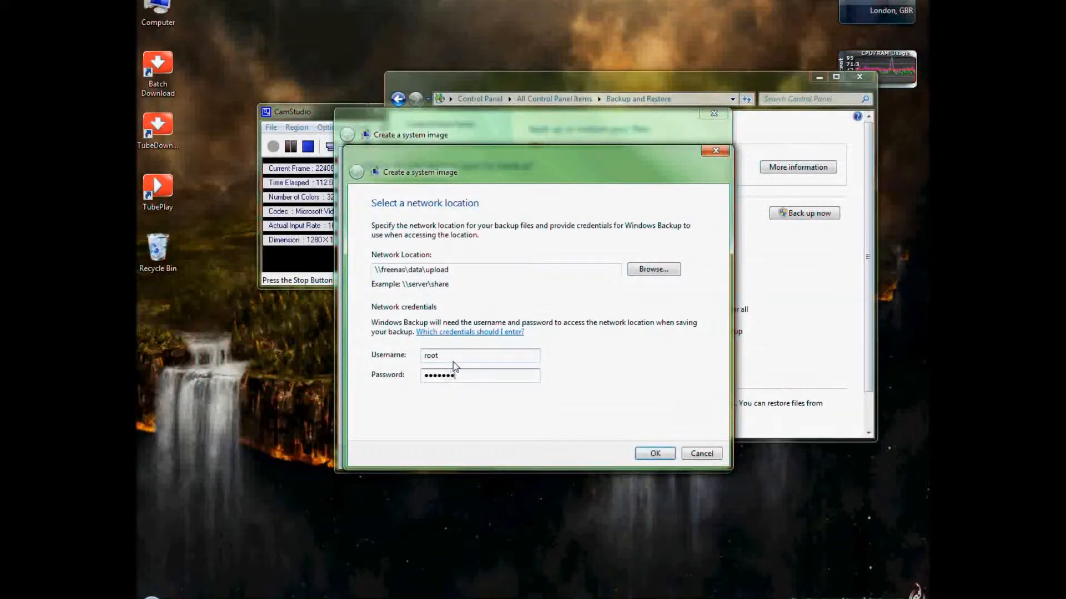
# Browse the freenas server's folders without choosing one, then confirm the network location.
pyautogui.click(642, 272)
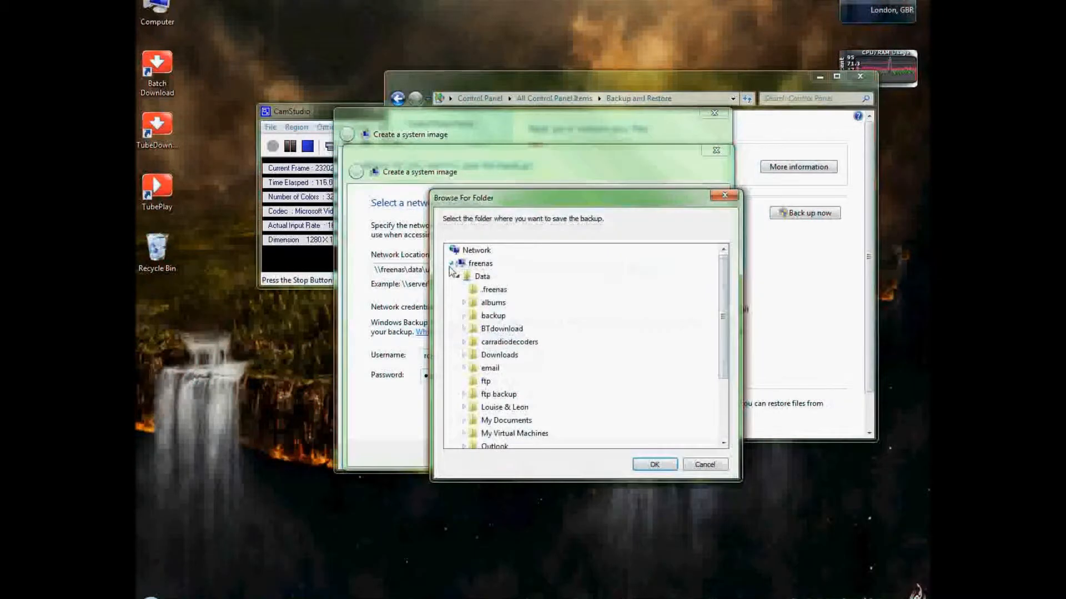
pyautogui.click(452, 263)
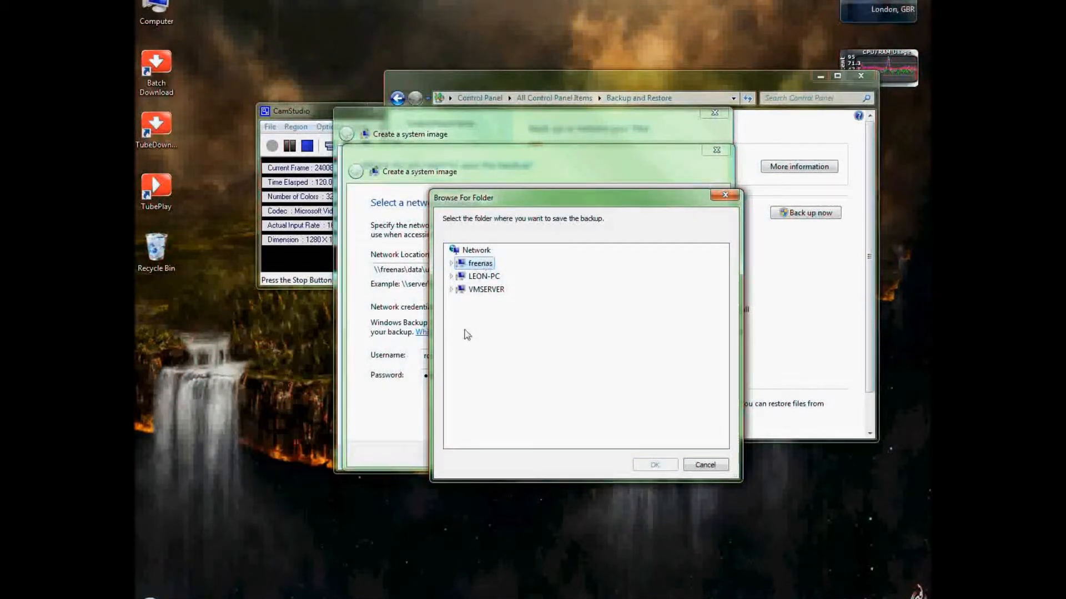
pyautogui.click(705, 466)
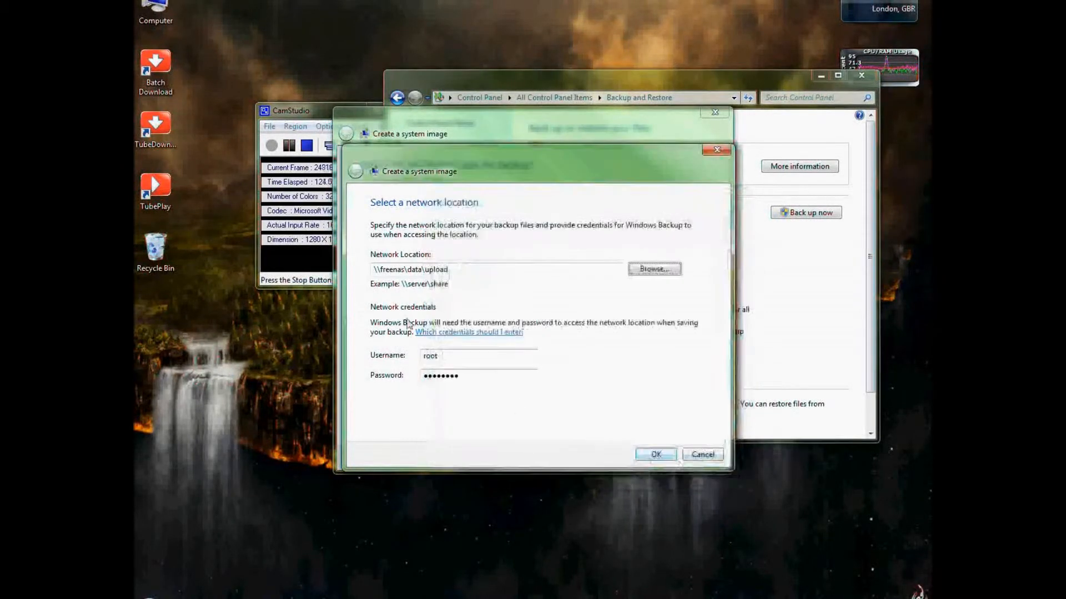
pyautogui.click(645, 460)
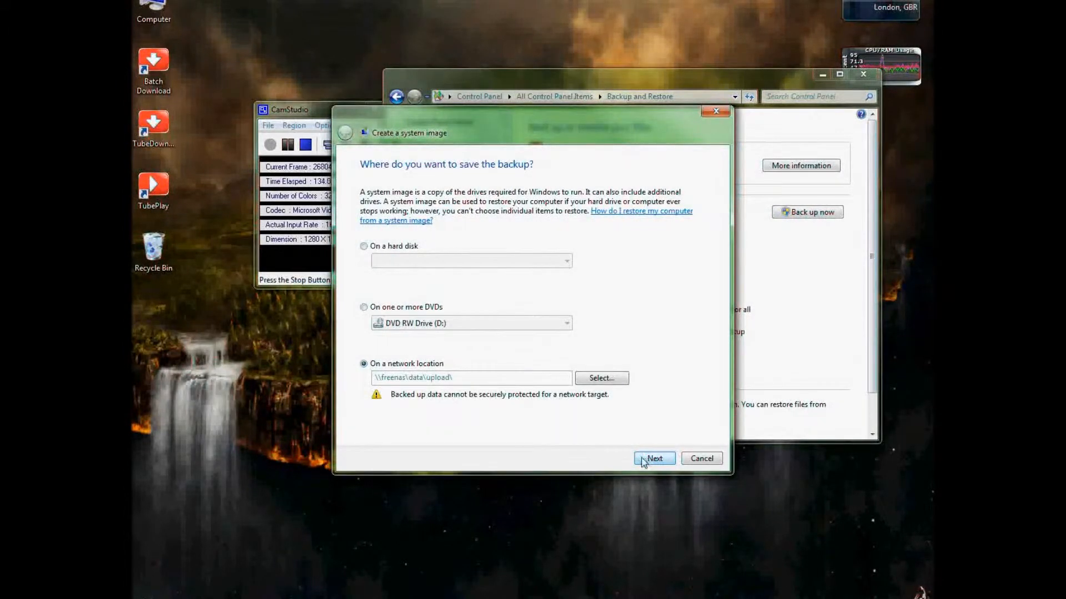
# Start backing up C: and System Reserved to \\freenas\data\upload, stop it, and close the failure message.
pyautogui.click(643, 459)
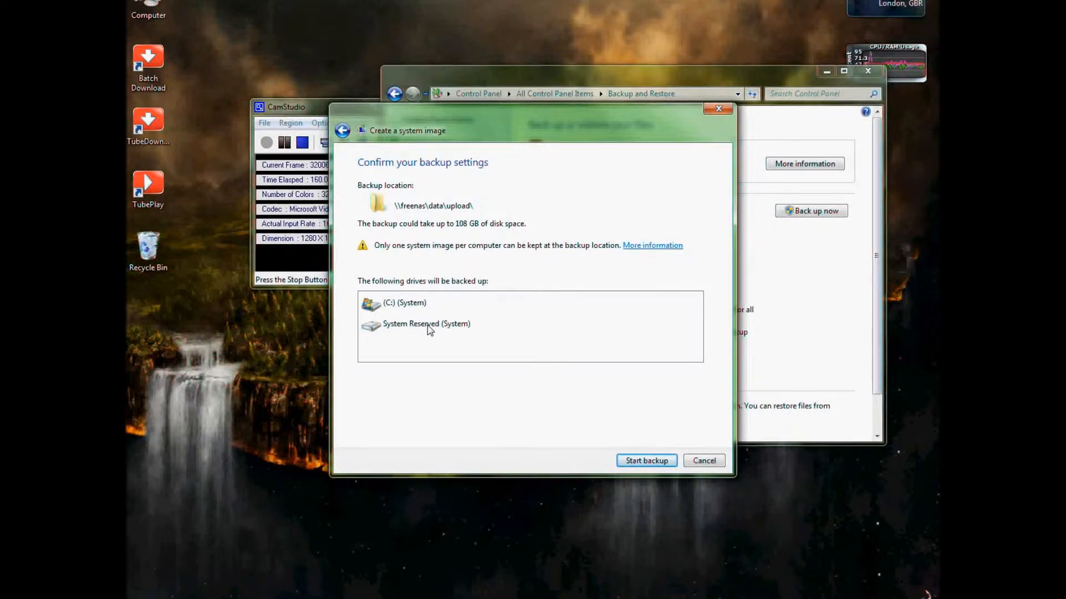
pyautogui.click(631, 461)
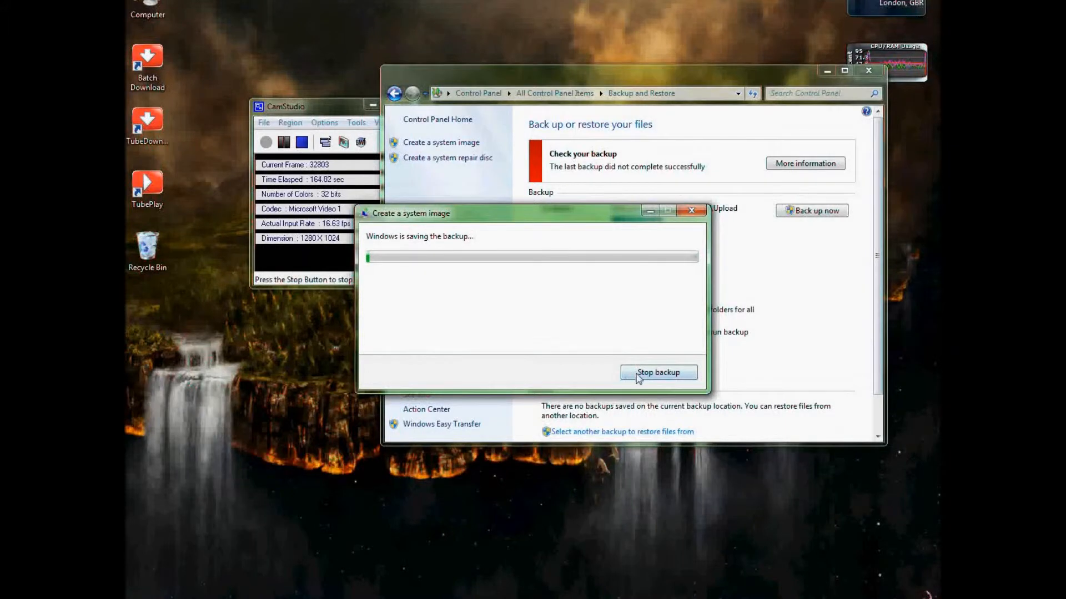
pyautogui.click(643, 375)
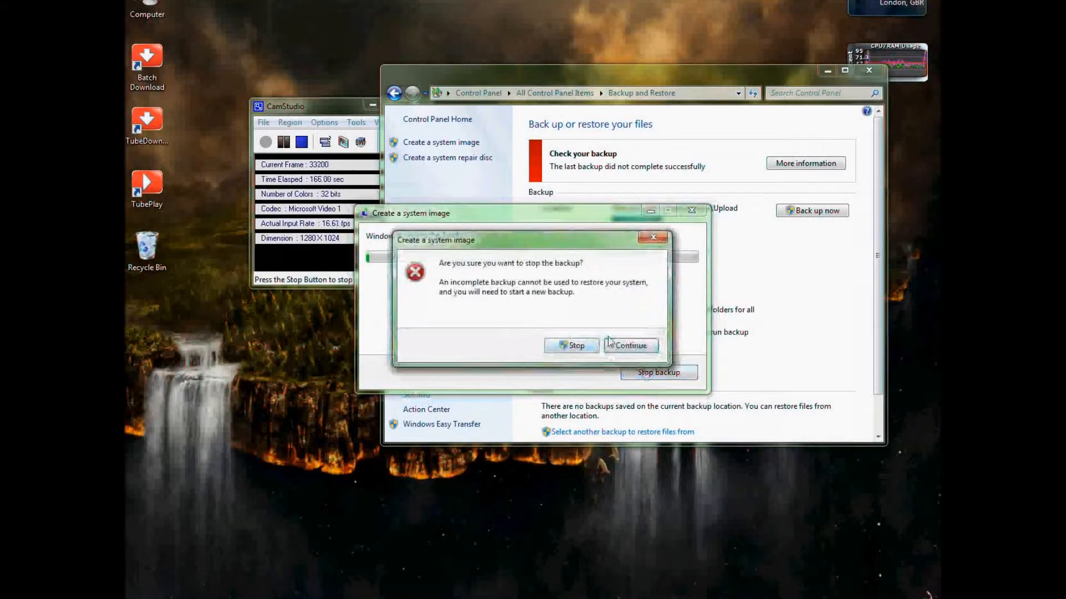
pyautogui.click(569, 348)
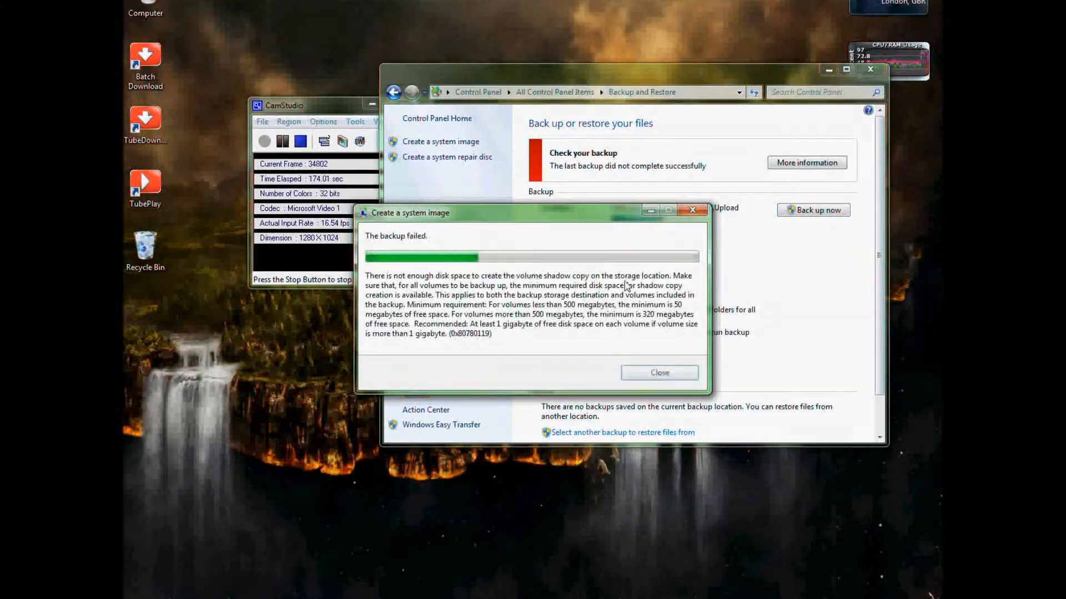
pyautogui.press('Return')
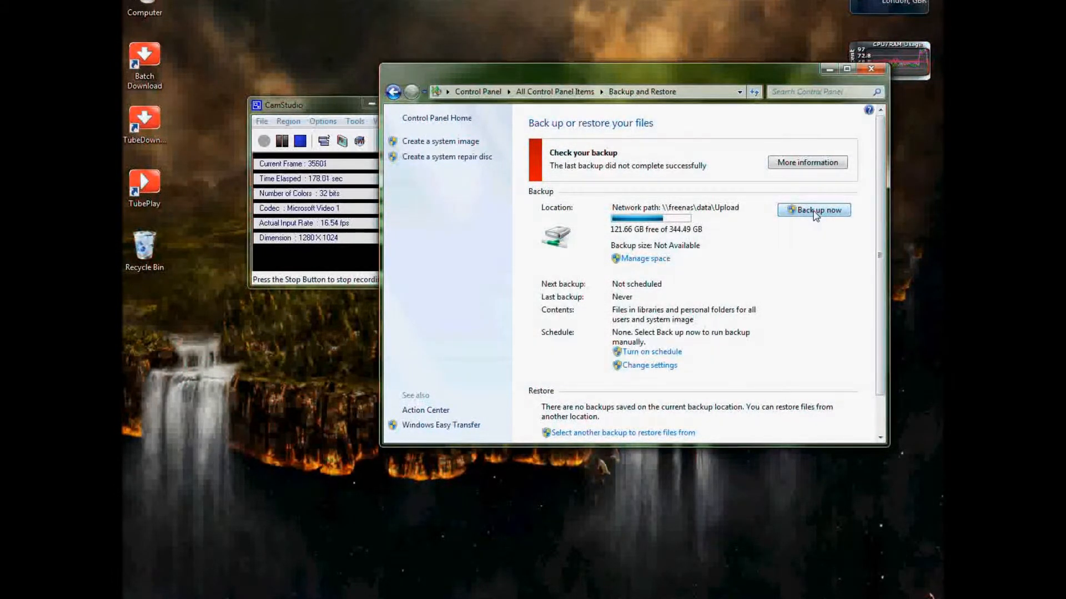
# Run a file backup now, then stop it from its progress details and dismiss the failure.
pyautogui.click(815, 215)
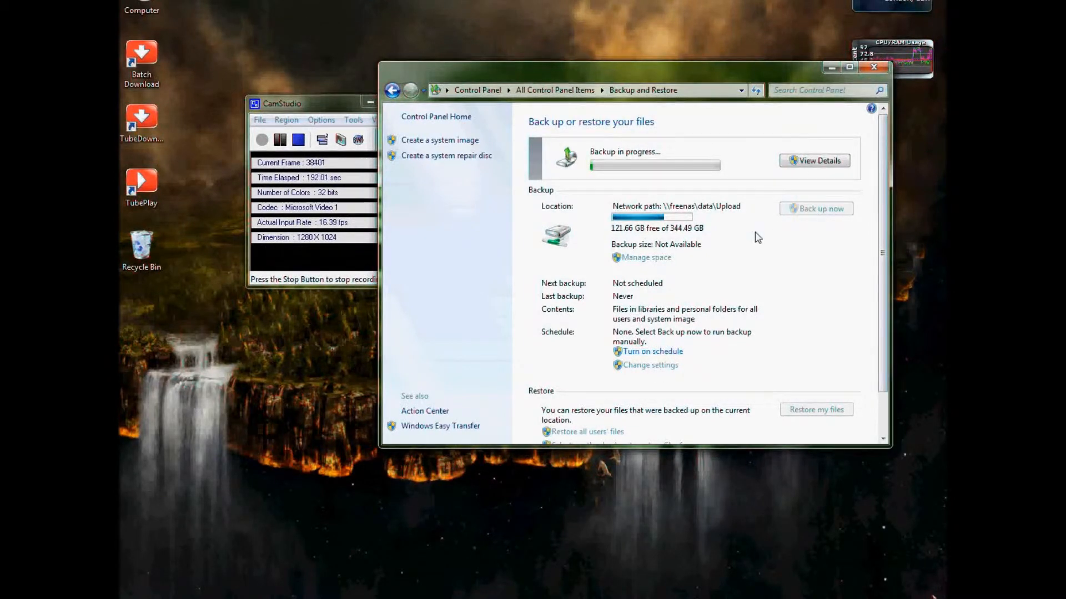
pyautogui.click(828, 166)
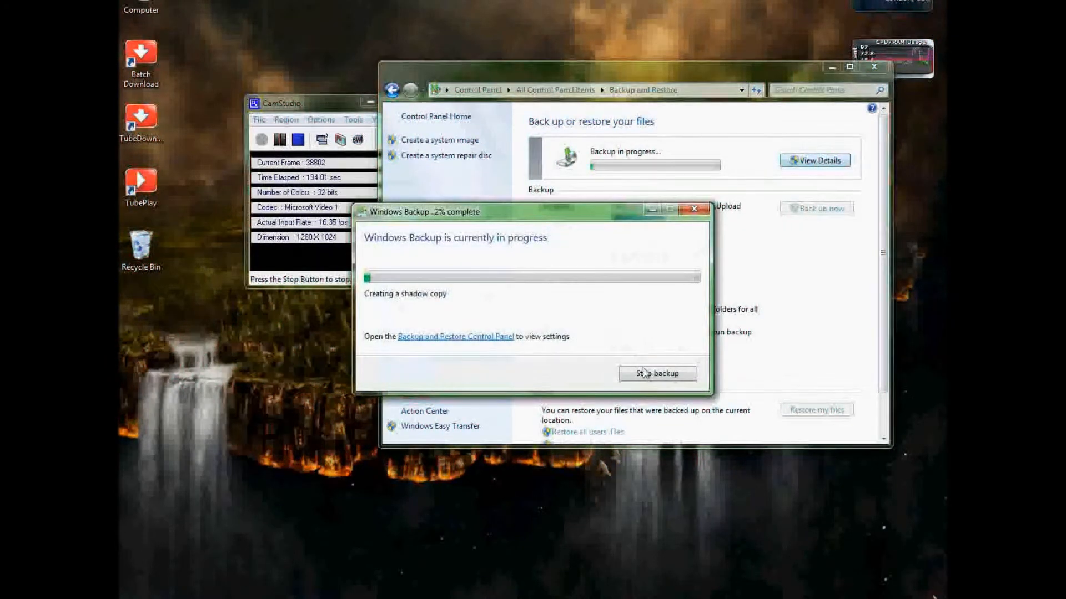
pyautogui.click(644, 373)
pyautogui.click(562, 350)
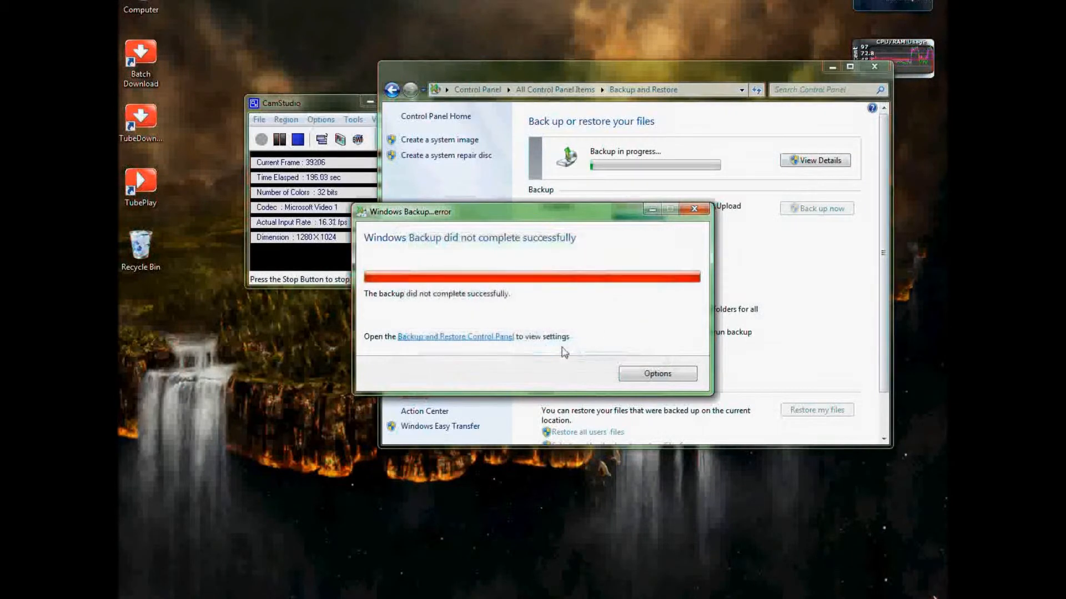
pyautogui.click(694, 210)
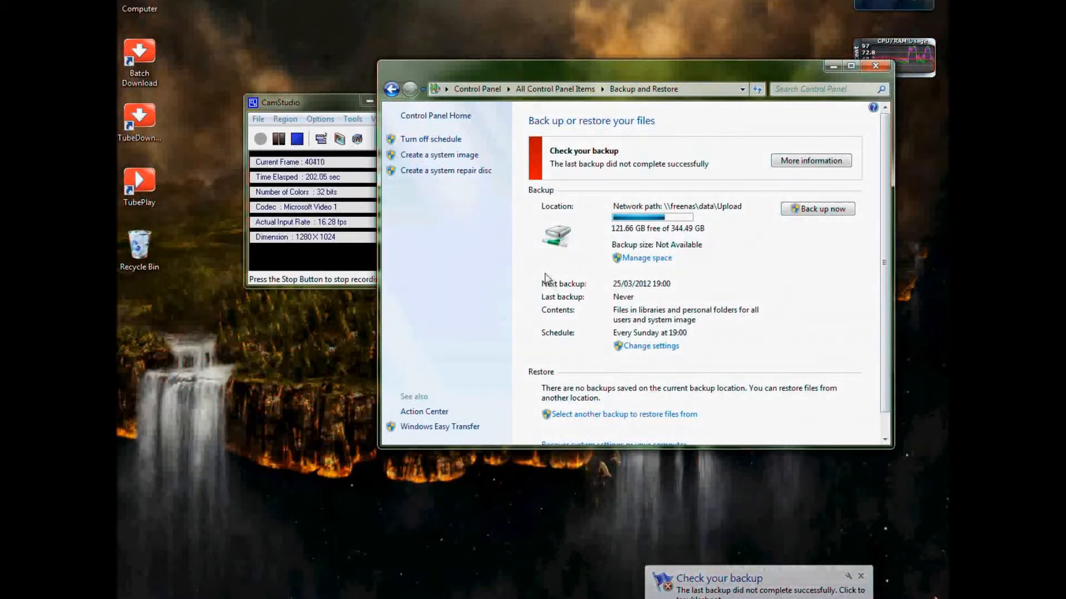
# Review backup disk space usage, check why the backup failed, and return to changing backup settings.
pyautogui.click(638, 258)
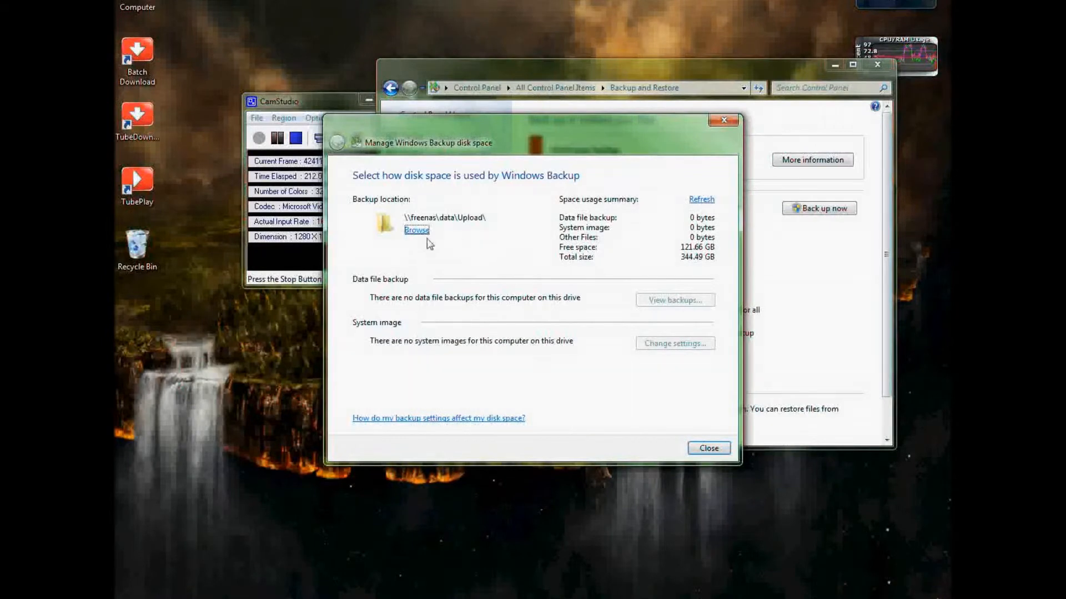
pyautogui.click(700, 446)
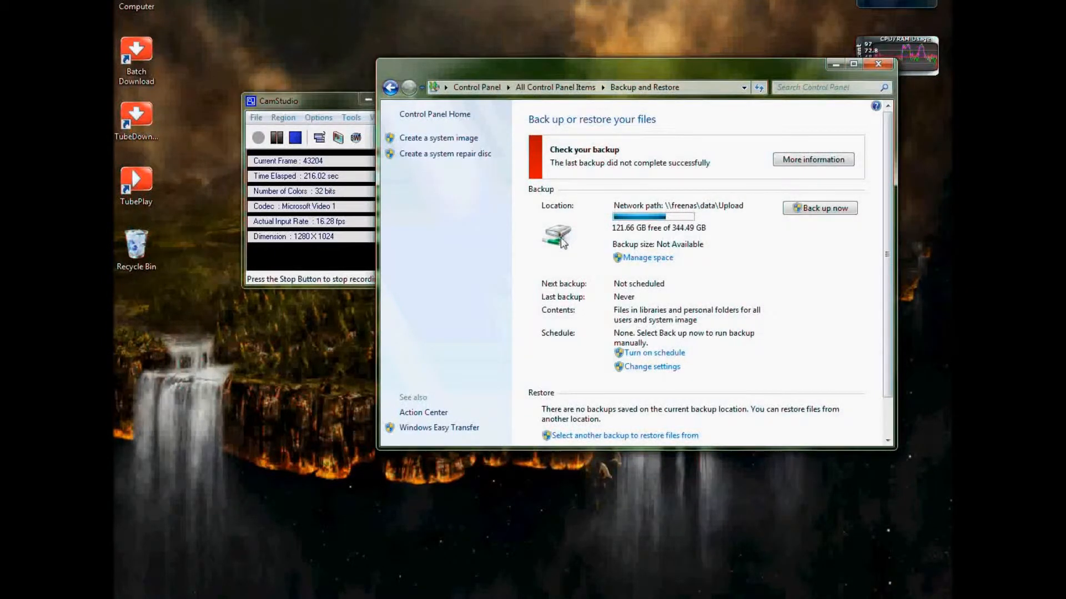
pyautogui.click(800, 160)
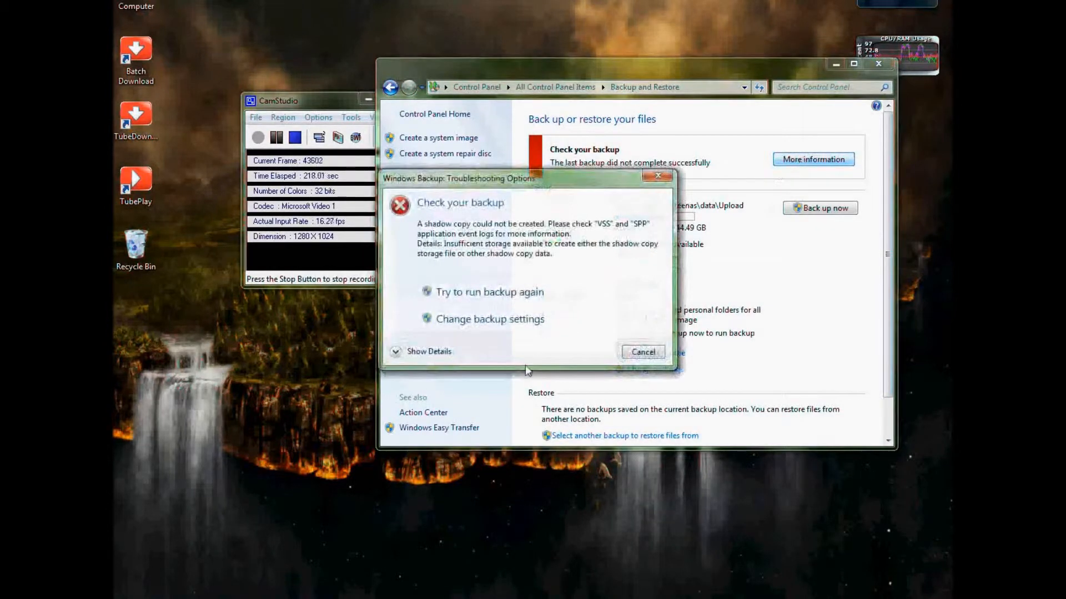
pyautogui.click(527, 329)
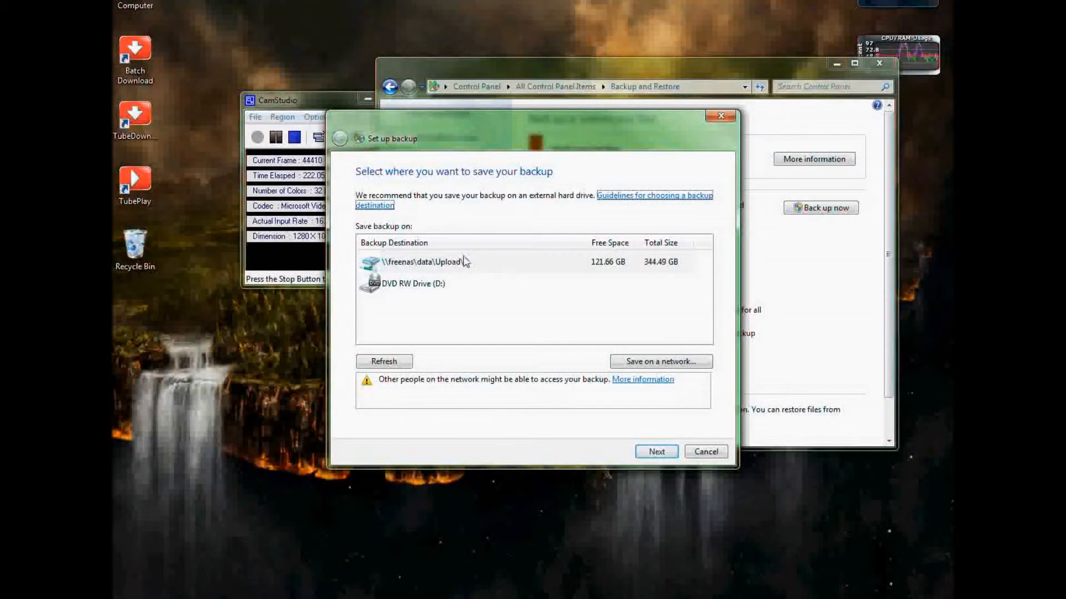
# Select DVD RW Drive (D:) instead of the network share as the backup destination.
pyautogui.click(470, 263)
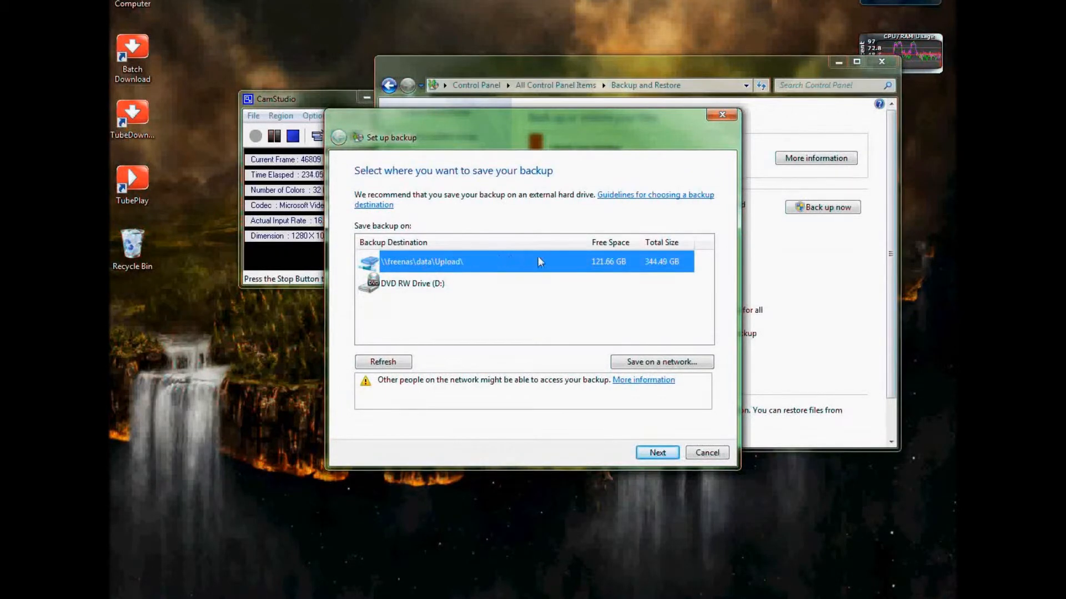
pyautogui.click(374, 292)
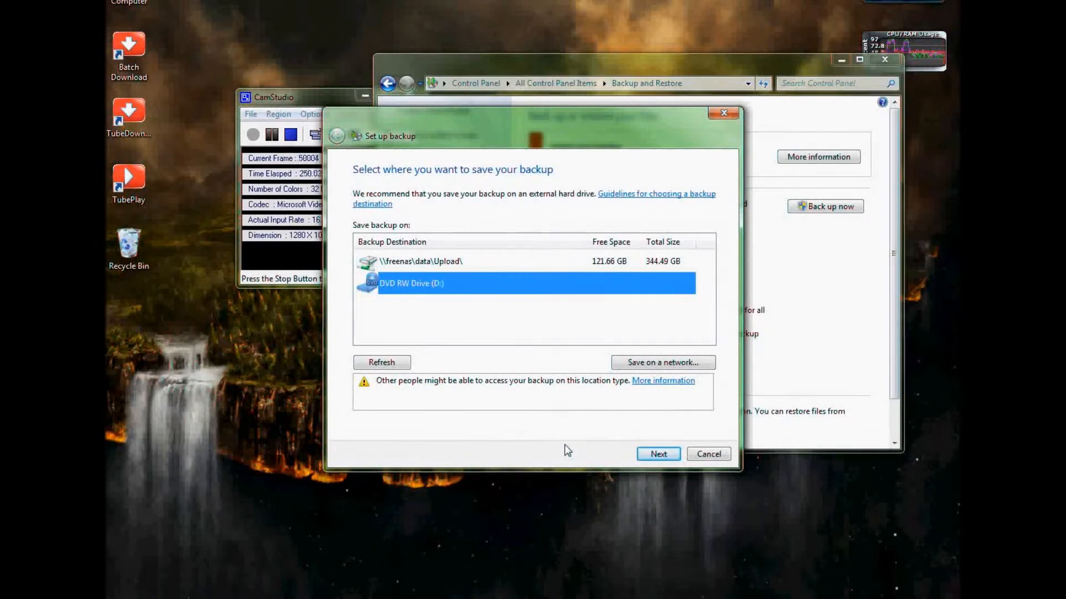
pyautogui.click(646, 457)
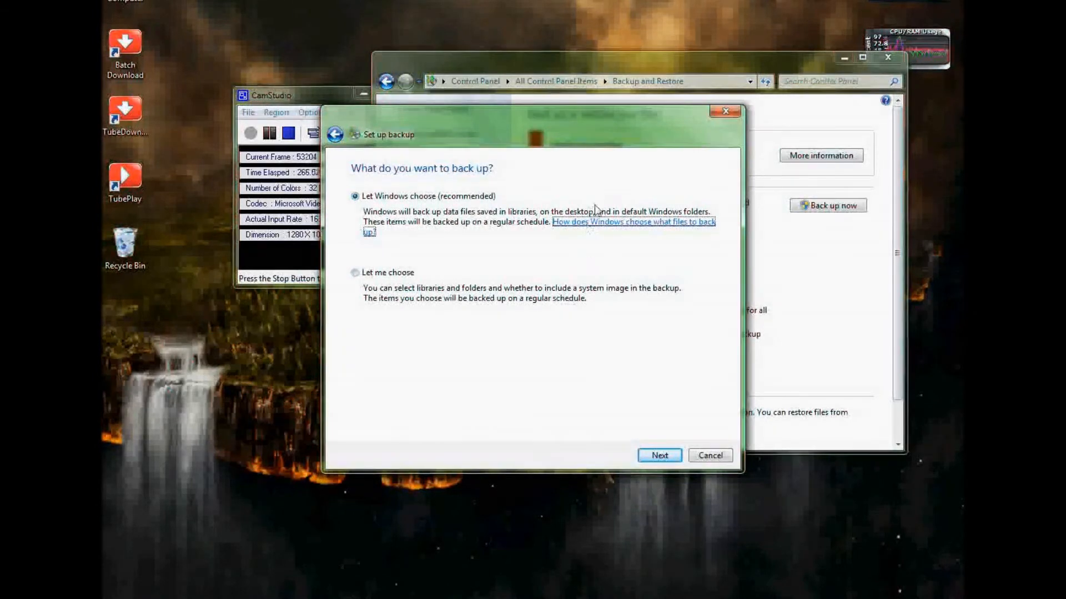
# Choose to pick backup items manually and expand Local Disk (C:) to see its folders.
pyautogui.click(362, 272)
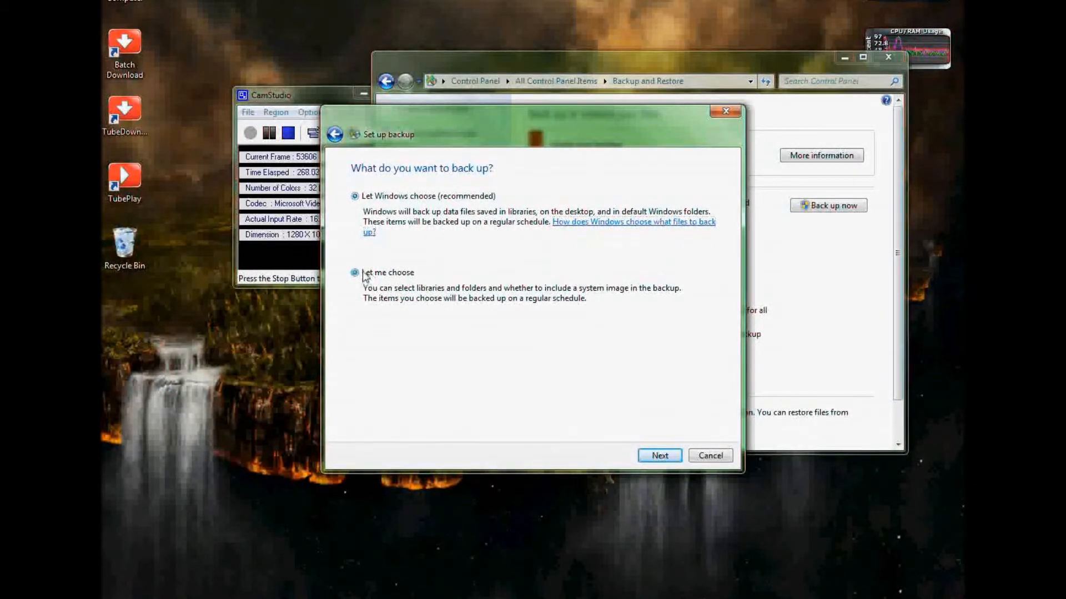
pyautogui.click(656, 454)
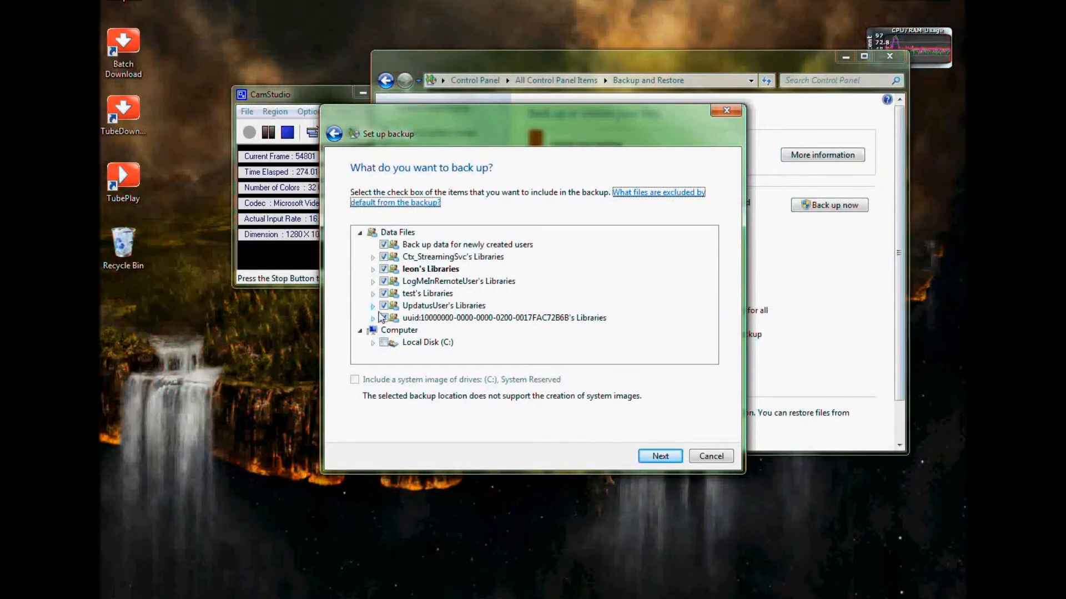
pyautogui.click(373, 343)
pyautogui.scroll(-3, 374, 340)
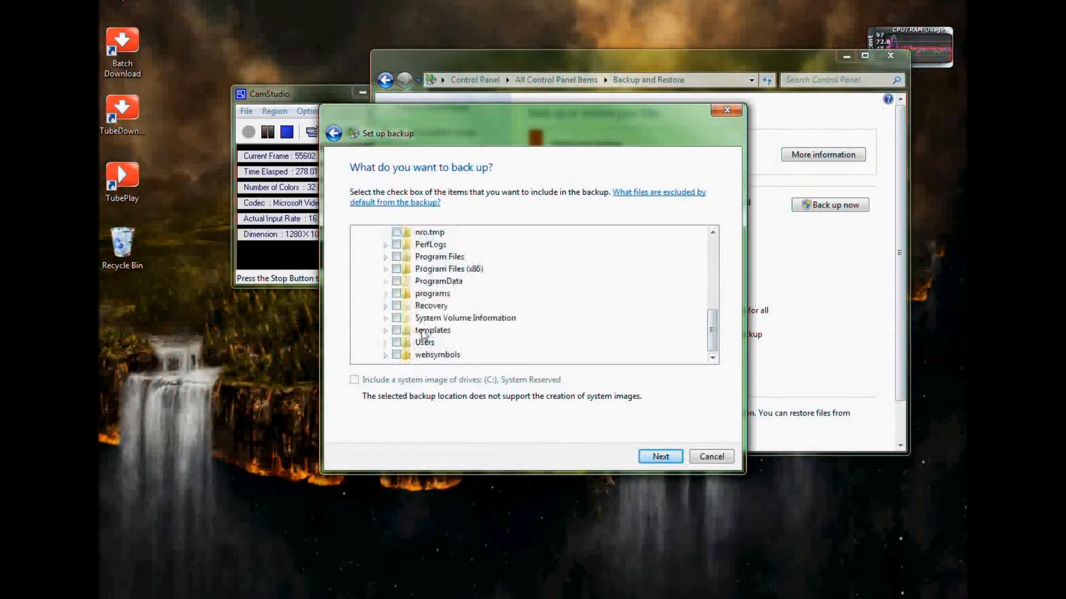
pyautogui.scroll(6, 401, 322)
pyautogui.scroll(-3, 401, 322)
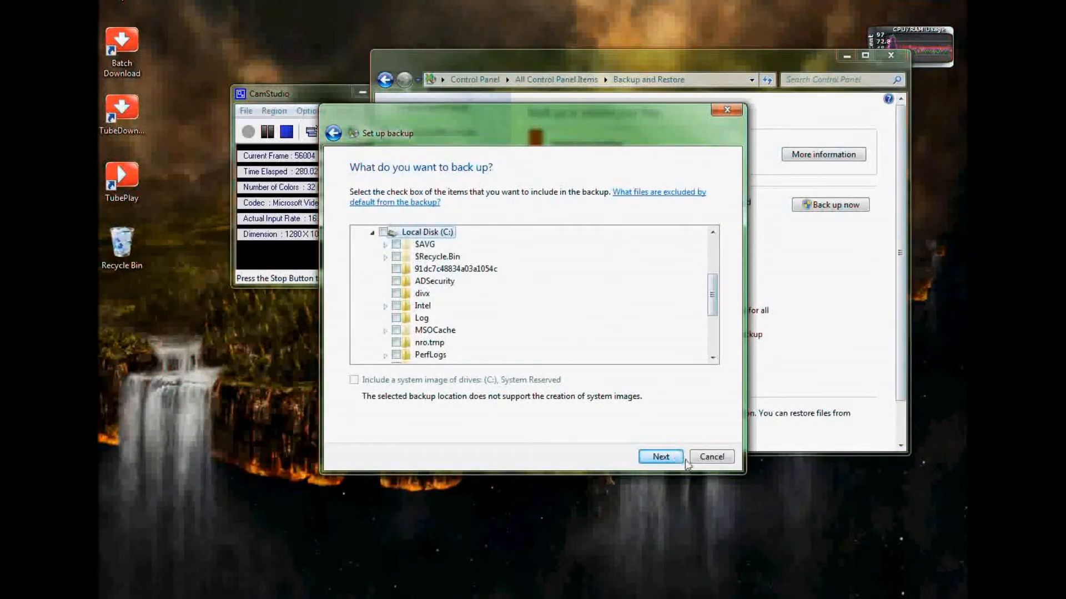
# Review the backup settings summary, then cancel the setup and close Backup and Restore.
pyautogui.click(655, 458)
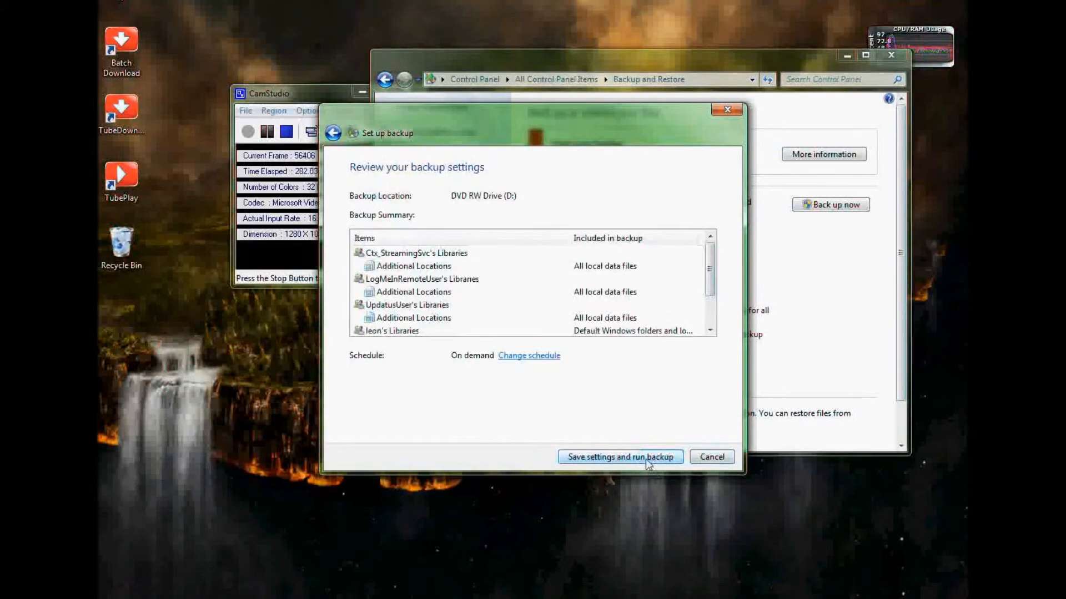
pyautogui.scroll(-1, 569, 340)
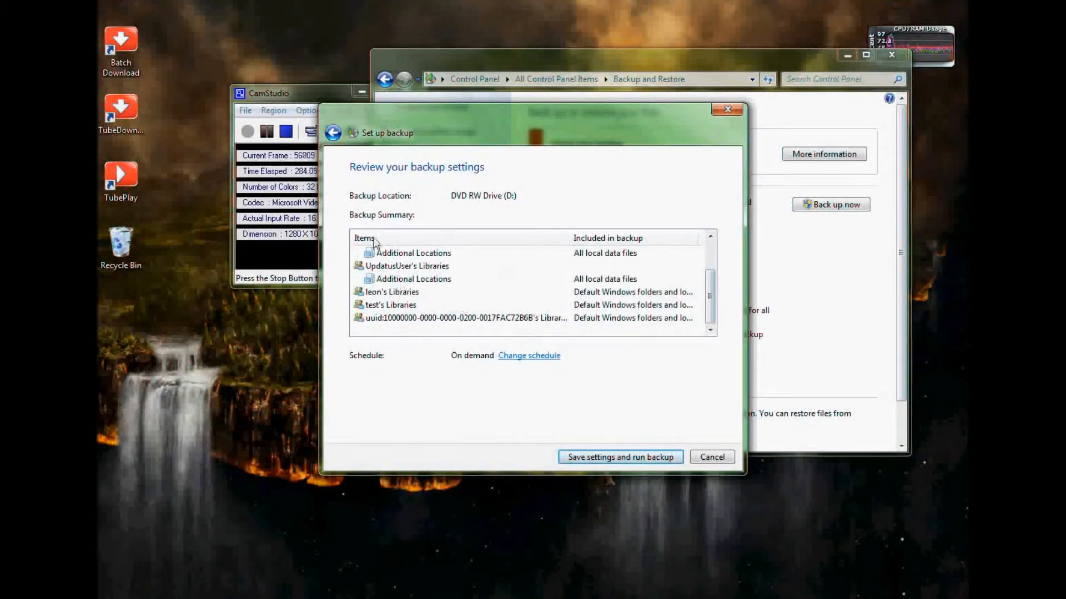
pyautogui.scroll(1, 372, 300)
pyautogui.scroll(-1, 380, 287)
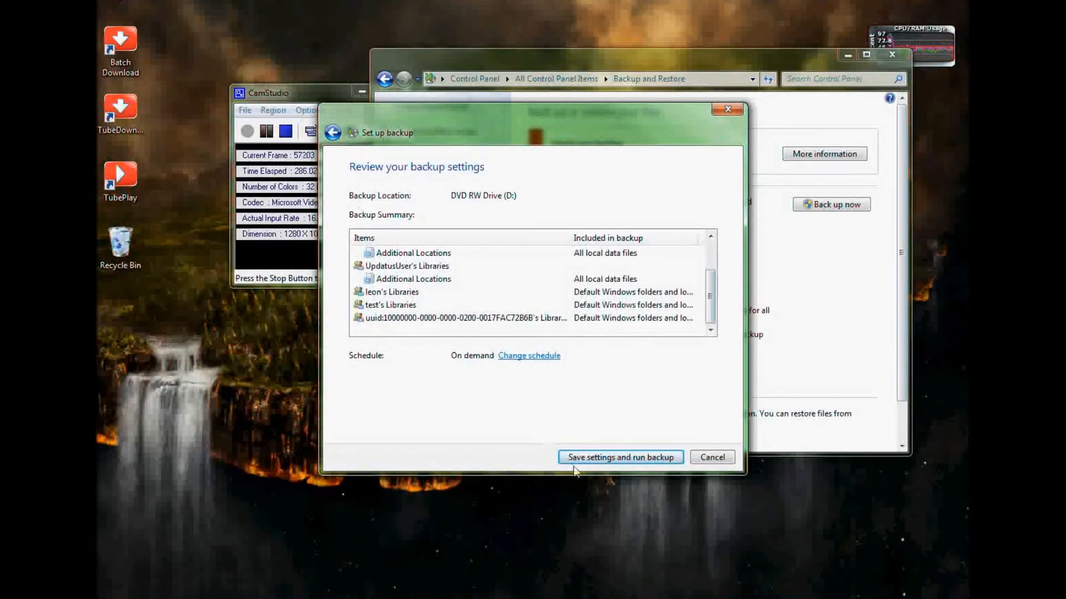
pyautogui.click(712, 458)
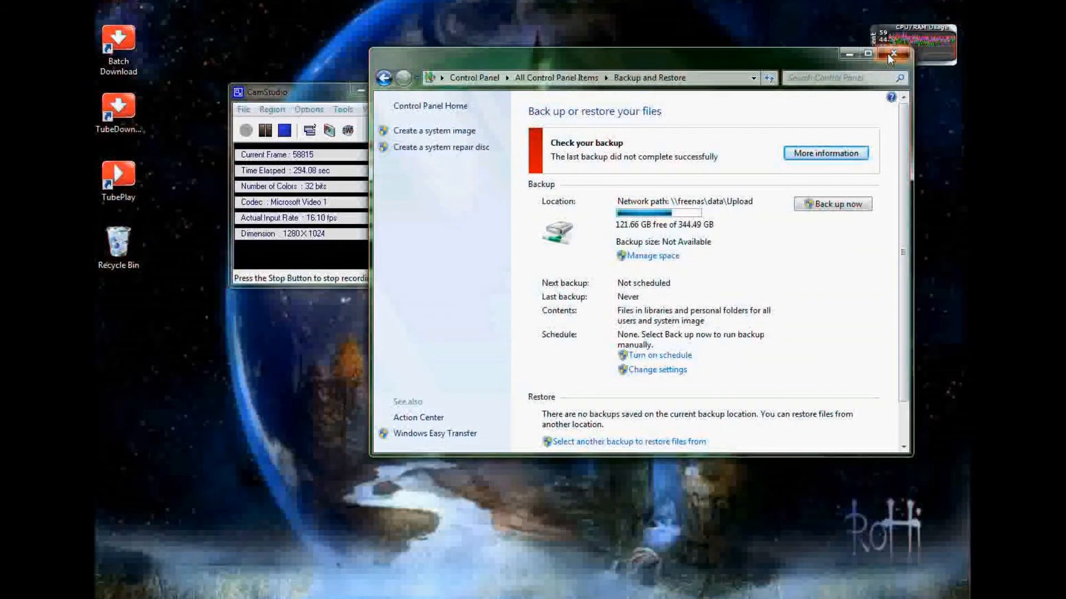
pyautogui.click(889, 54)
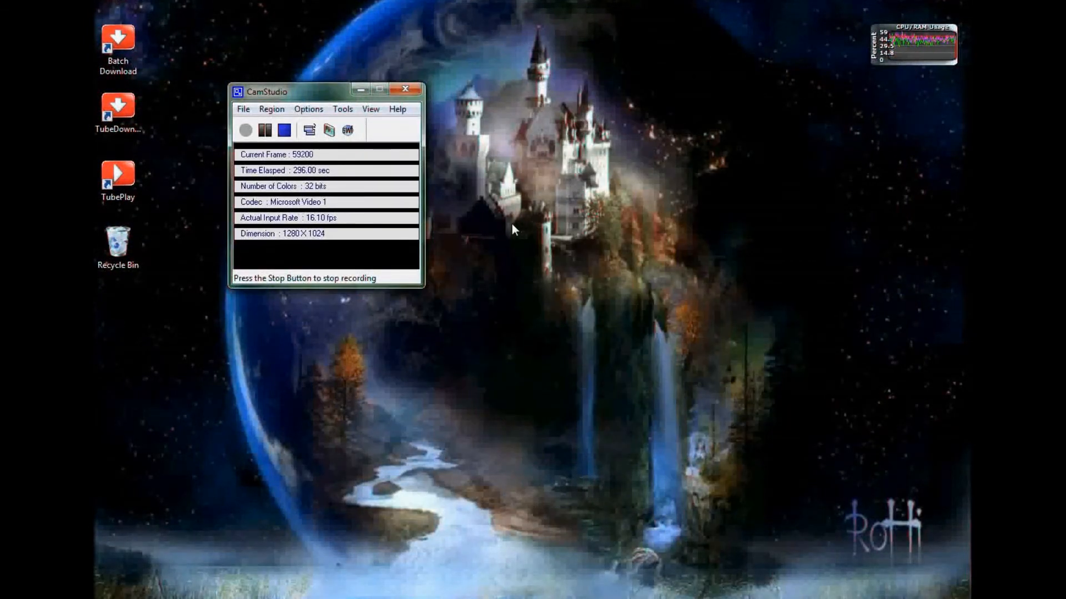